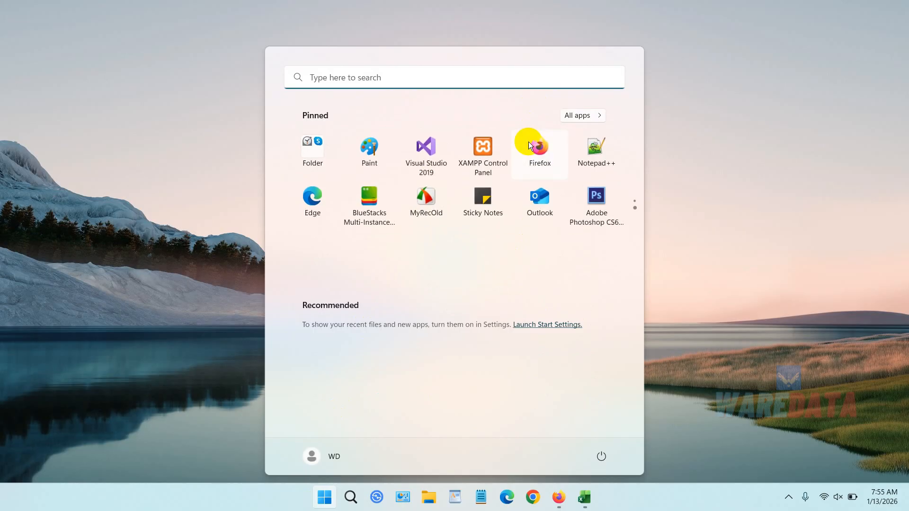
{"action": "left_click", "coordinate": [548, 200]}
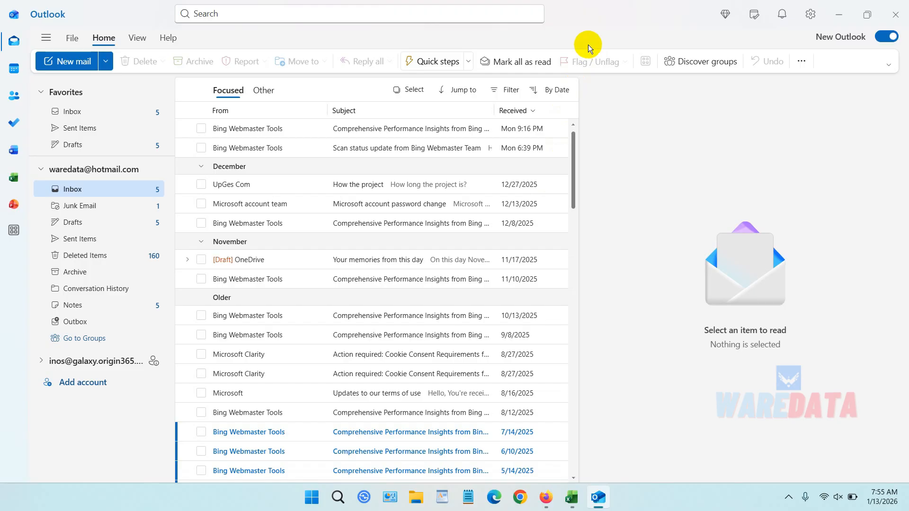
{"action": "left_click", "coordinate": [15, 71]}
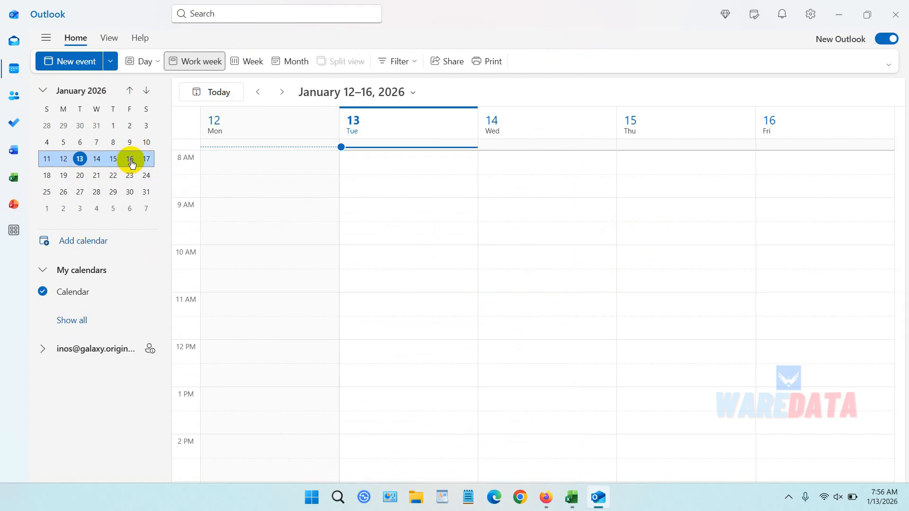
{"action": "left_click", "coordinate": [779, 166]}
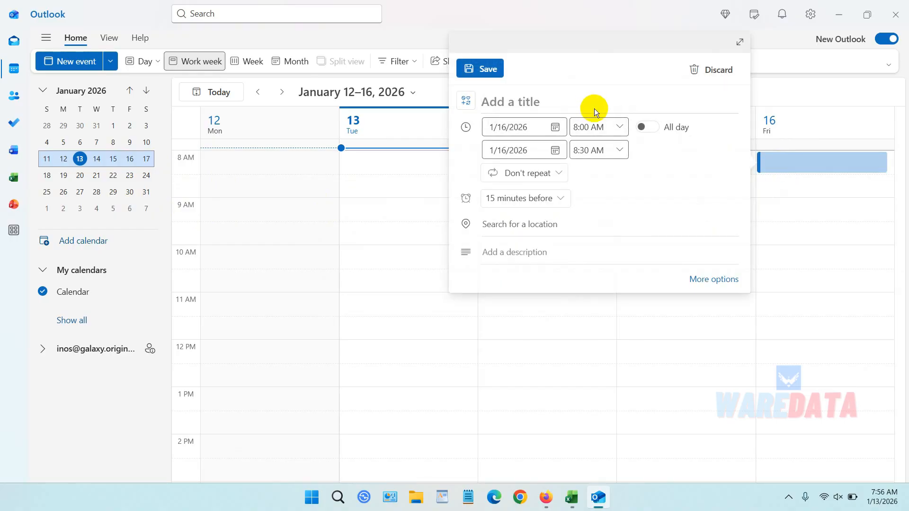
{"action": "left_click", "coordinate": [718, 280]}
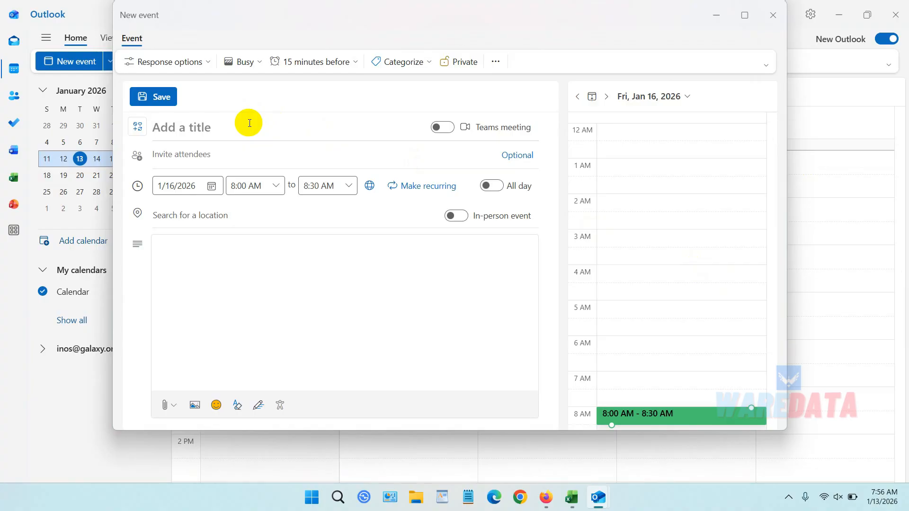
Title the event "Post Launch Website" and make it a Teams meeting.
{"action": "type", "text": "Post "}
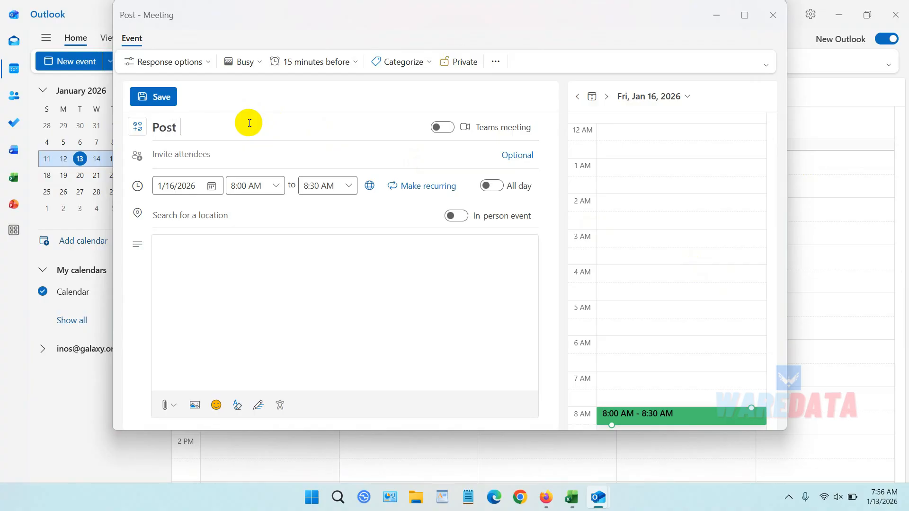
{"action": "type", "text": "Launch "}
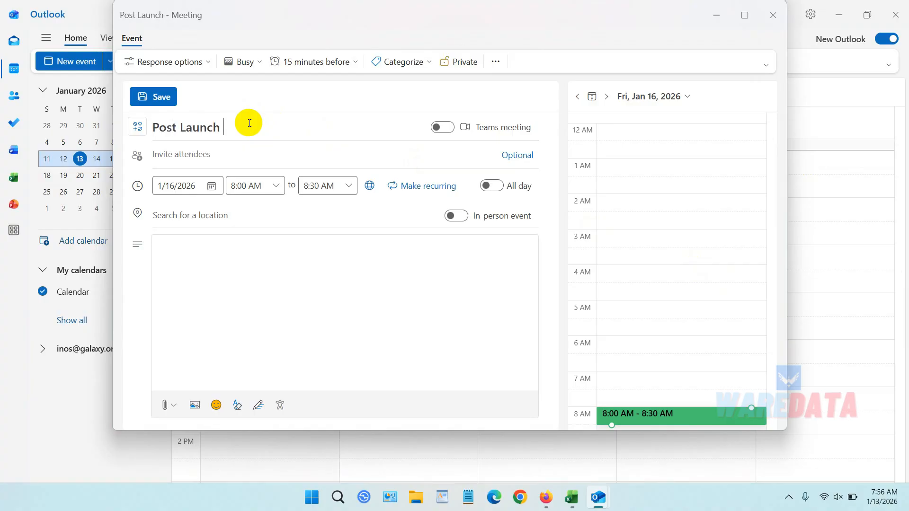
{"action": "type", "text": "Website"}
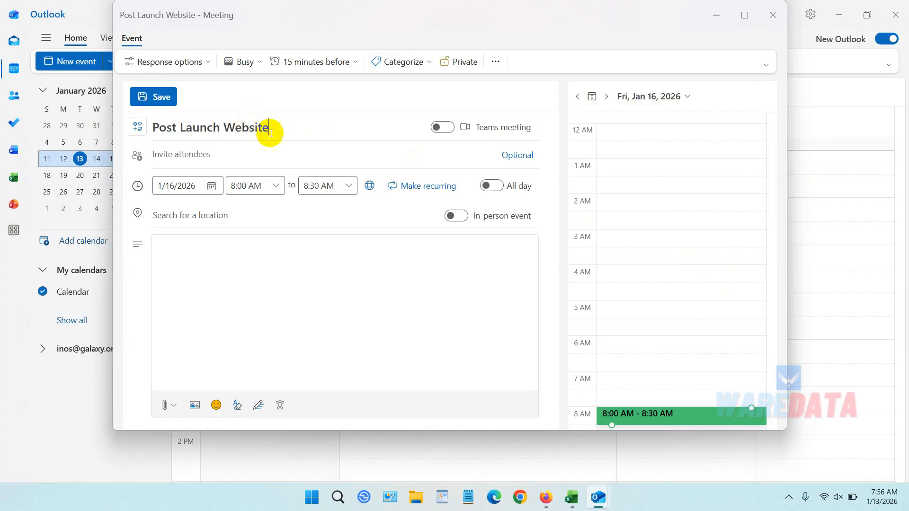
{"action": "left_click", "coordinate": [442, 129]}
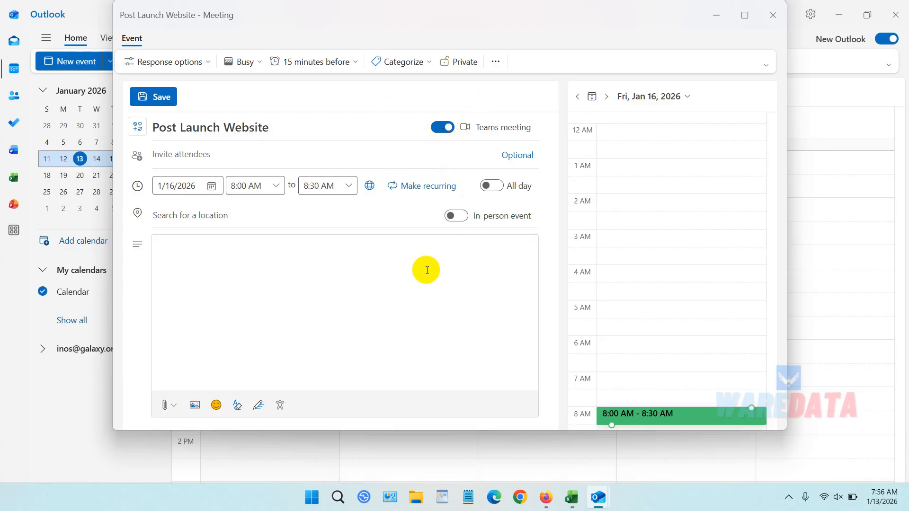
Invite the attendee by e-mail address and set the meeting's end time to 9:00 AM.
{"action": "left_click", "coordinate": [196, 259]}
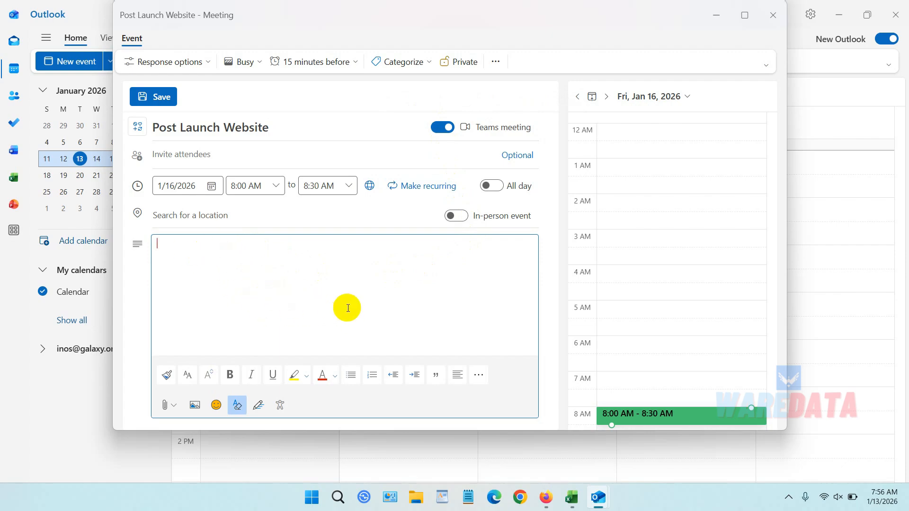
{"action": "left_click", "coordinate": [253, 155]}
{"action": "left_click", "coordinate": [252, 201]}
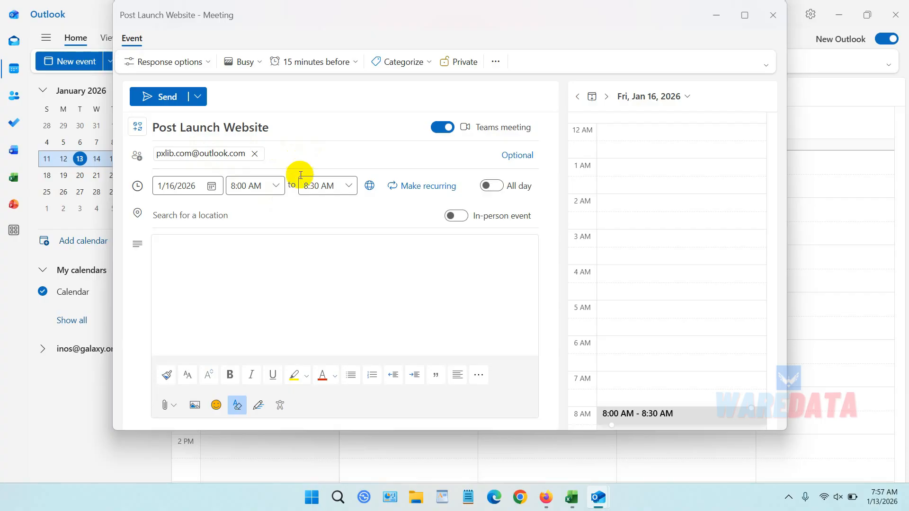
{"action": "left_click", "coordinate": [347, 190]}
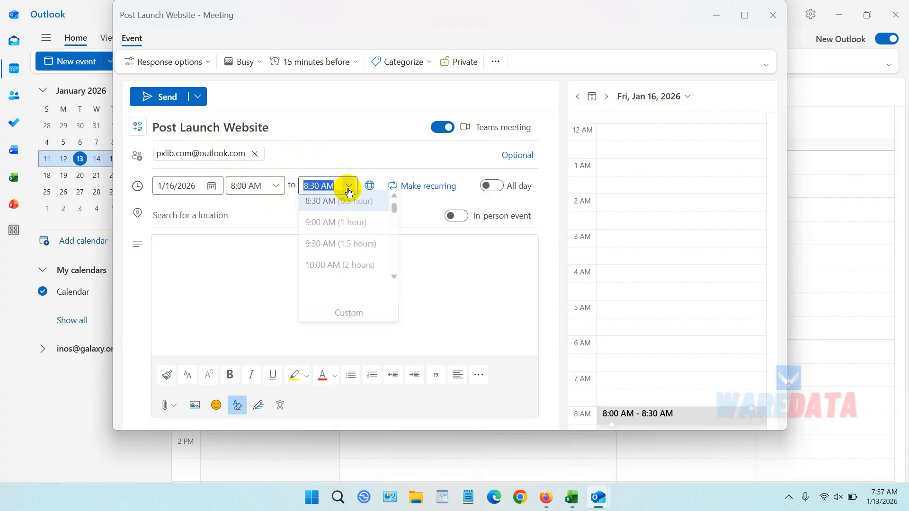
{"action": "left_click", "coordinate": [345, 227]}
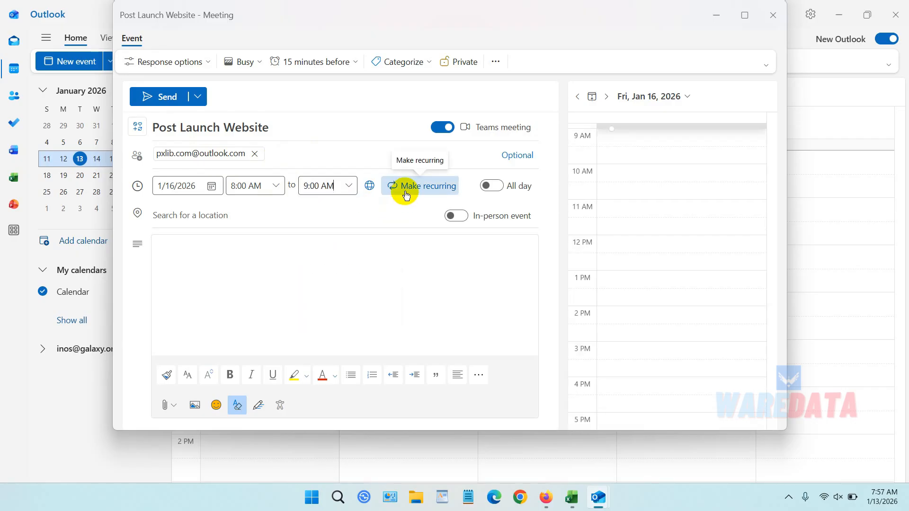
Search for New York and set the New York, New York, United States result as the meeting location.
{"action": "left_click", "coordinate": [198, 219]}
{"action": "type", "text": "new"}
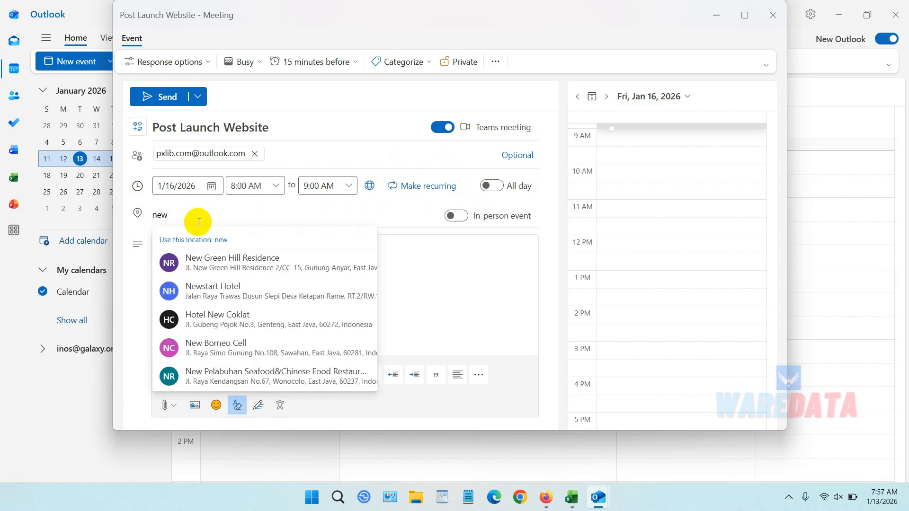
{"action": "type", "text": " yoork"}
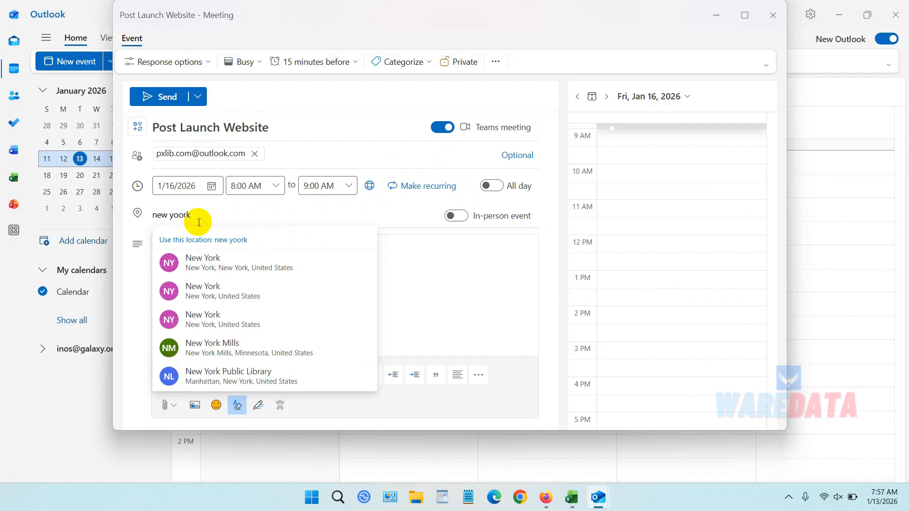
{"action": "left_click", "coordinate": [173, 260]}
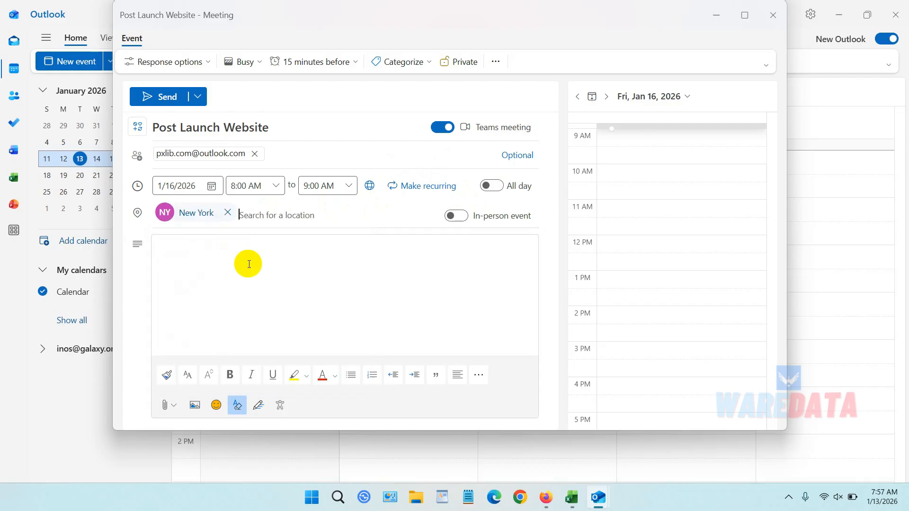
Enter "Hi we will launch the website." as the meeting description.
{"action": "left_click", "coordinate": [296, 261]}
{"action": "type", "text": "Hi"}
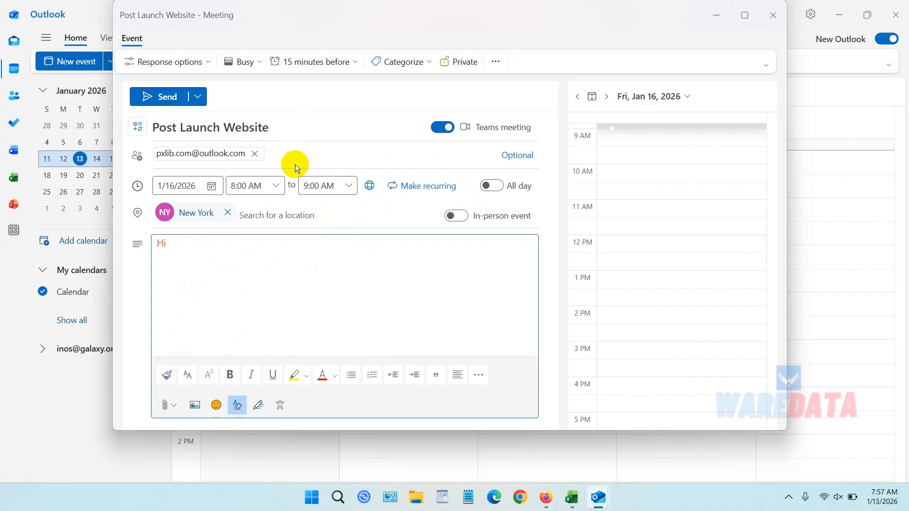
{"action": "type", "text": " we will launch the website."}
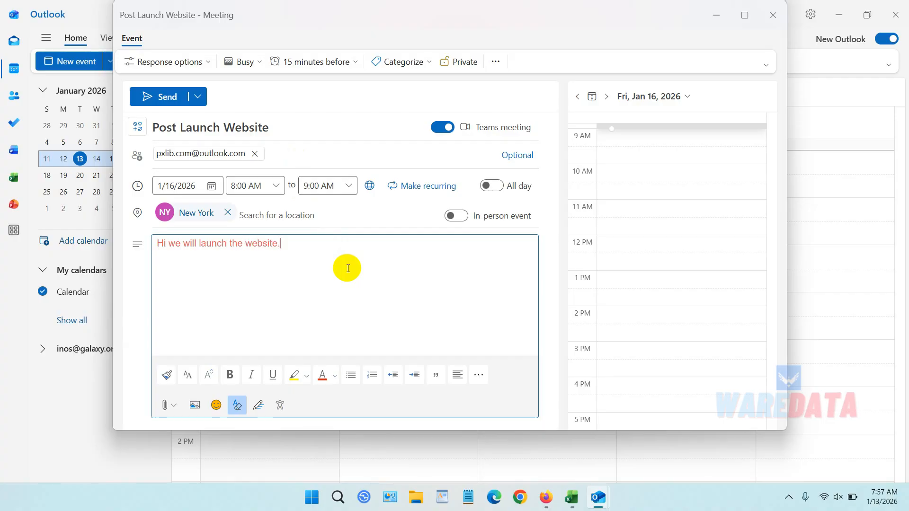
{"action": "left_click_drag", "start_coordinate": [281, 243], "coordinate": [156, 243]}
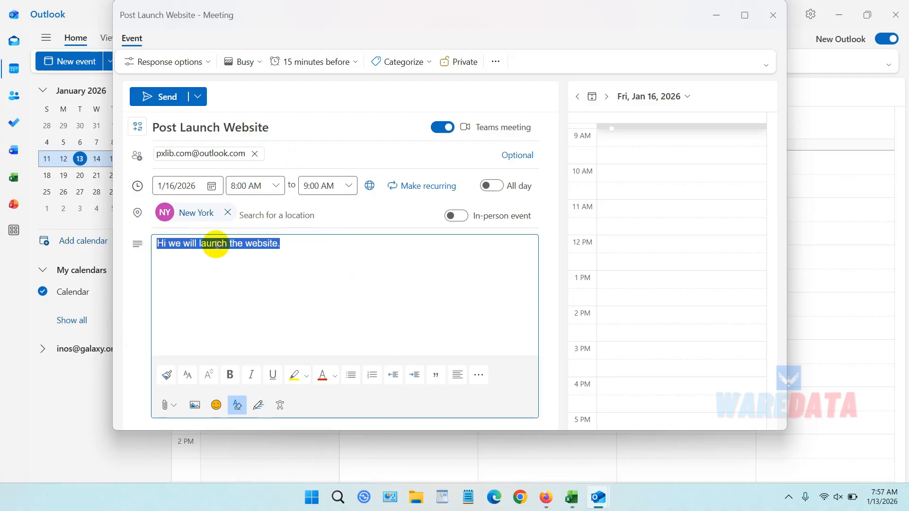
{"action": "left_click", "coordinate": [306, 245]}
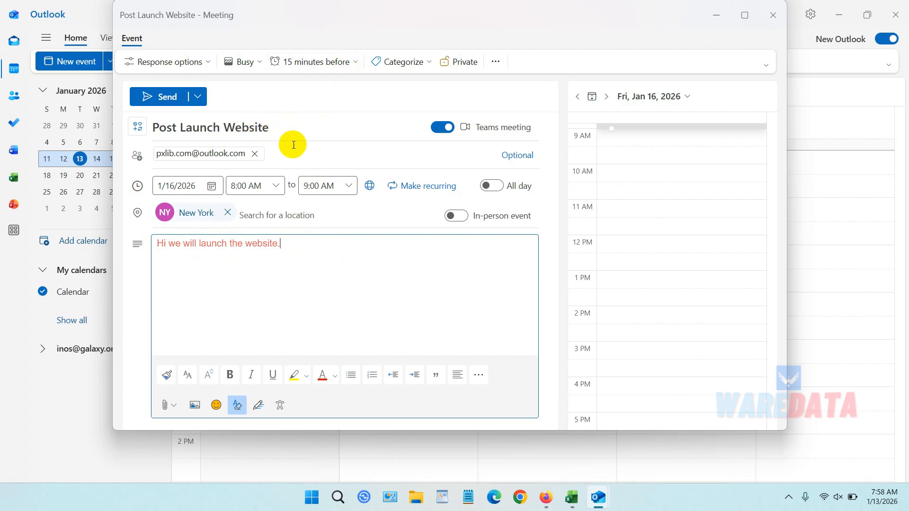
{"action": "left_click", "coordinate": [356, 64]}
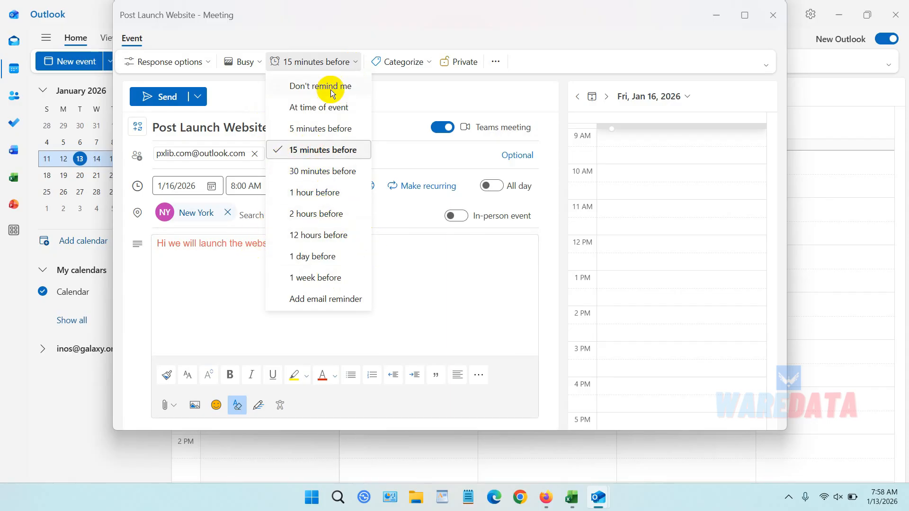
{"action": "left_click", "coordinate": [404, 248]}
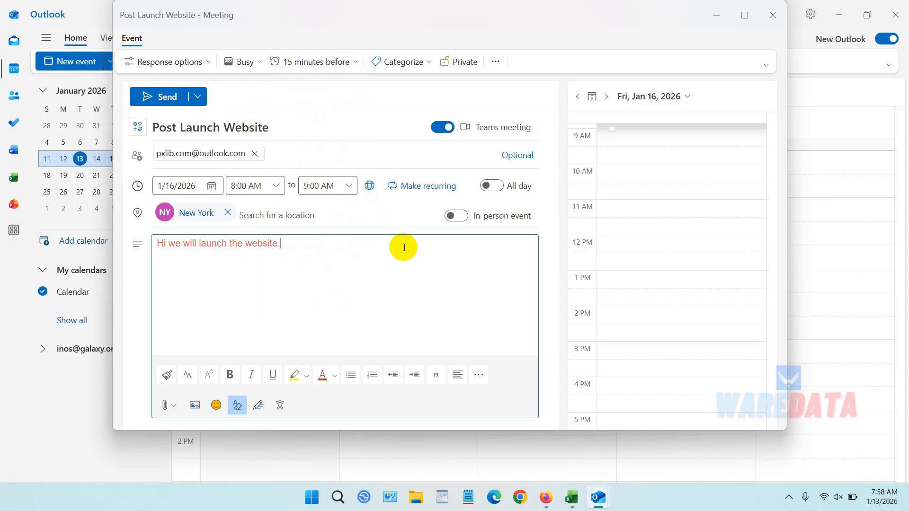
{"action": "left_click", "coordinate": [427, 70]}
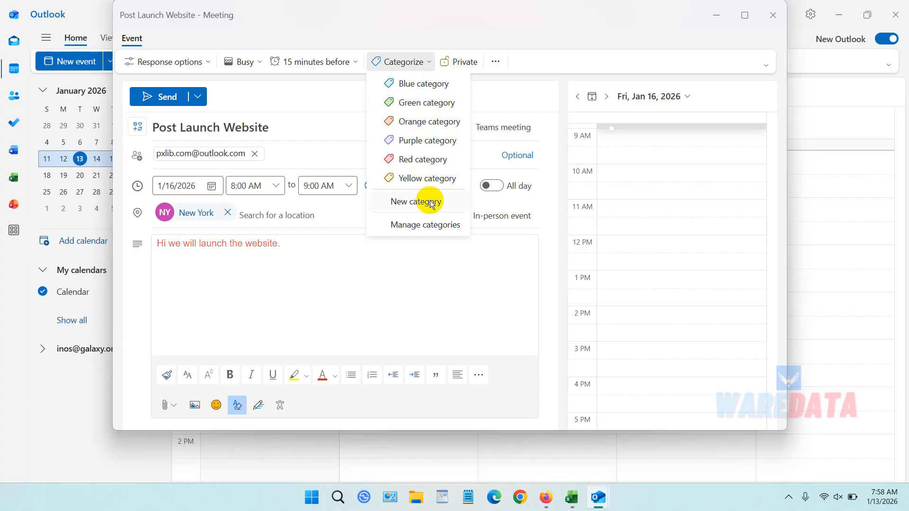
{"action": "left_click", "coordinate": [343, 246]}
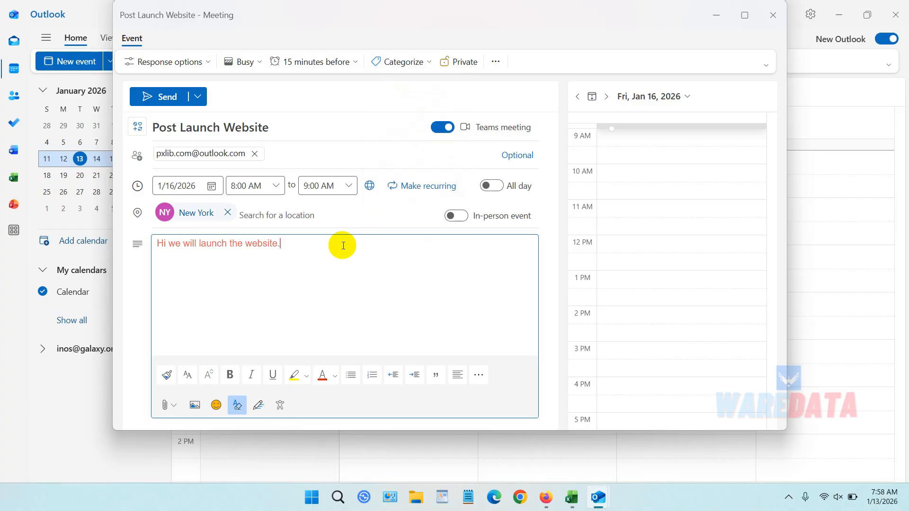
Send the Post Launch Website meeting invitation to the attendee.
{"action": "left_click", "coordinate": [168, 98]}
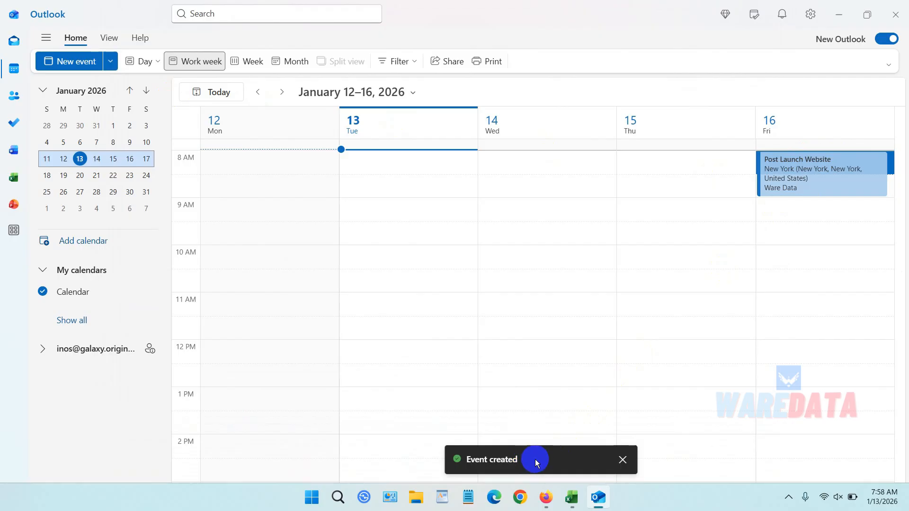
{"action": "left_click", "coordinate": [832, 192]}
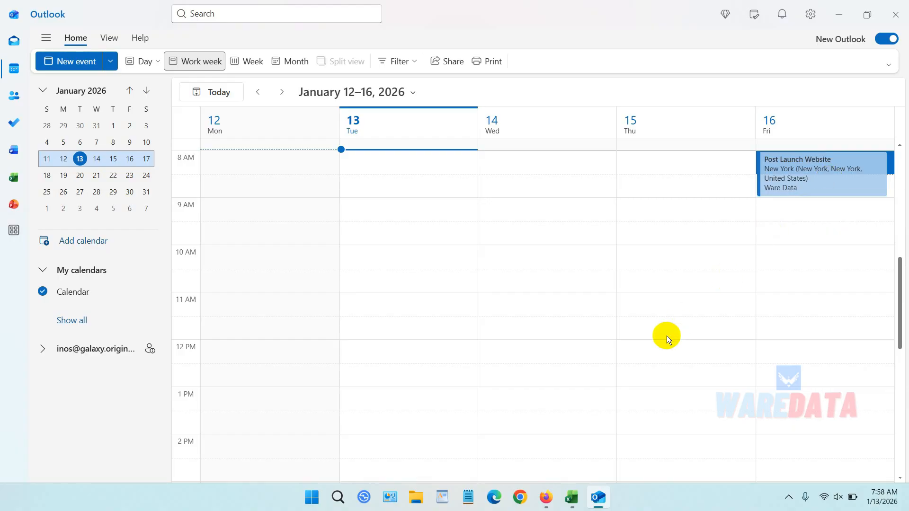
Switch to Firefox, open the Post Launch Website invitation in the recipient's inbox, and review its schedule, location, message and Teams meeting details.
{"action": "left_click", "coordinate": [546, 497]}
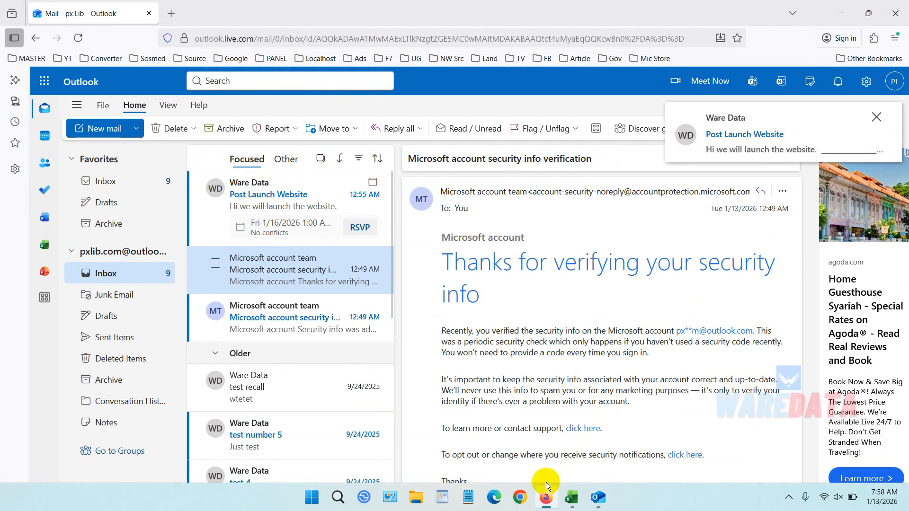
{"action": "left_click", "coordinate": [303, 201]}
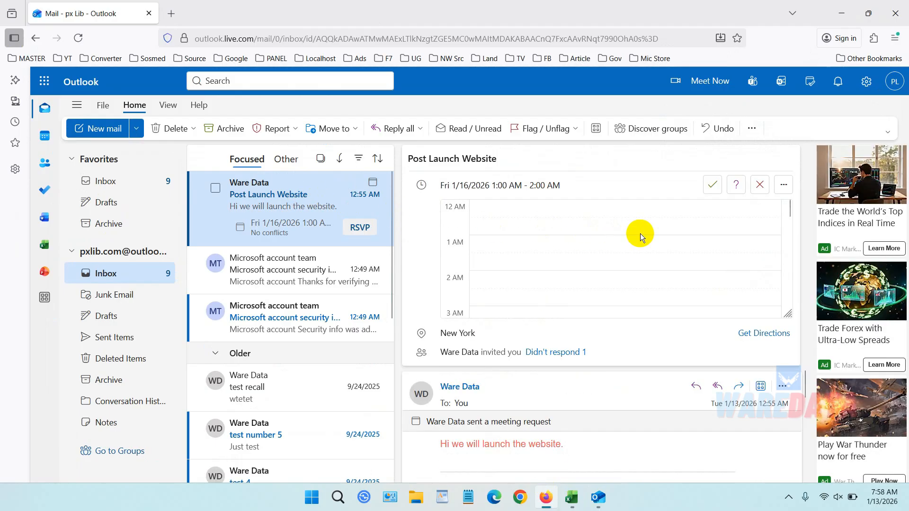
{"action": "scroll", "coordinate": [639, 241], "scroll_direction": "down", "scroll_amount": 5}
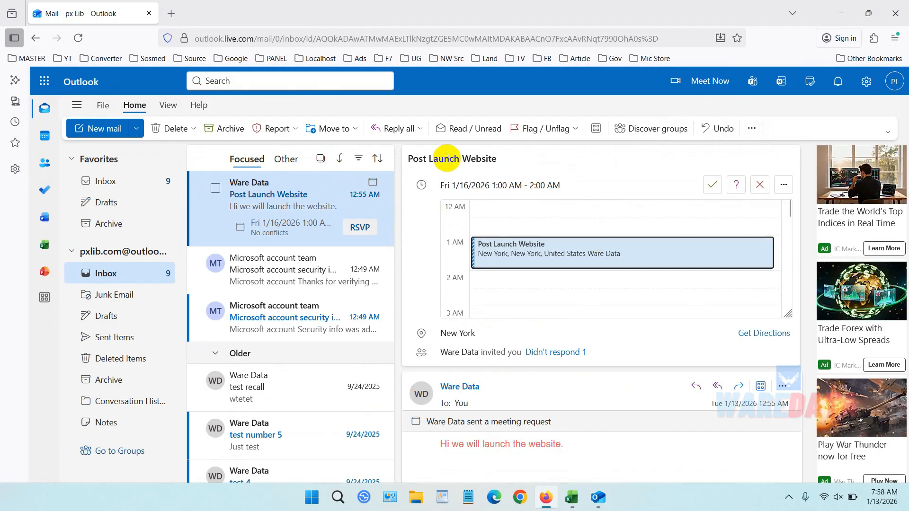
{"action": "scroll", "coordinate": [597, 270], "scroll_direction": "down", "scroll_amount": 3}
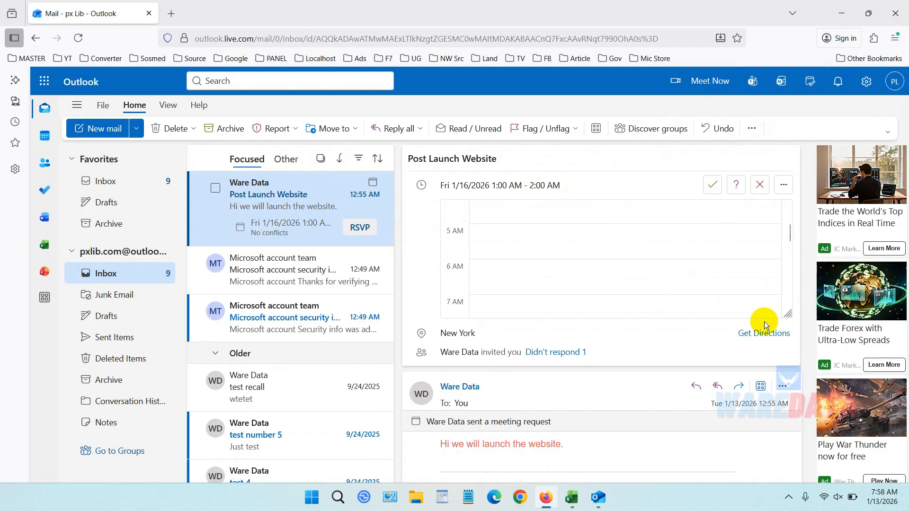
{"action": "scroll", "coordinate": [701, 419], "scroll_direction": "down", "scroll_amount": 5}
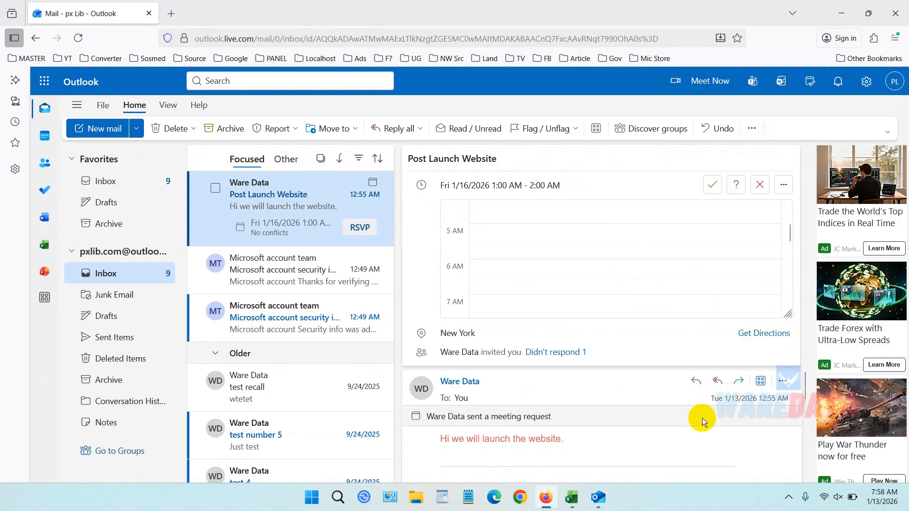
{"action": "scroll", "coordinate": [672, 369], "scroll_direction": "up", "scroll_amount": 3}
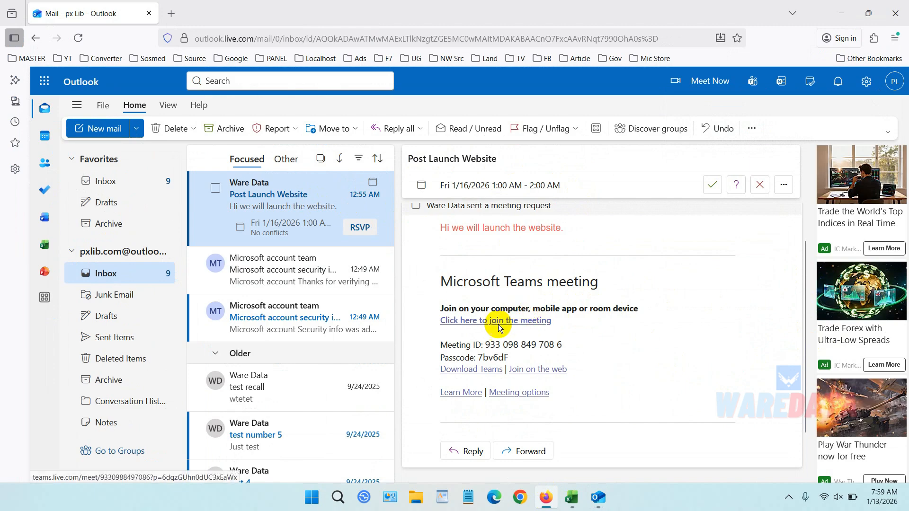
{"action": "scroll", "coordinate": [511, 326], "scroll_direction": "up", "scroll_amount": 5}
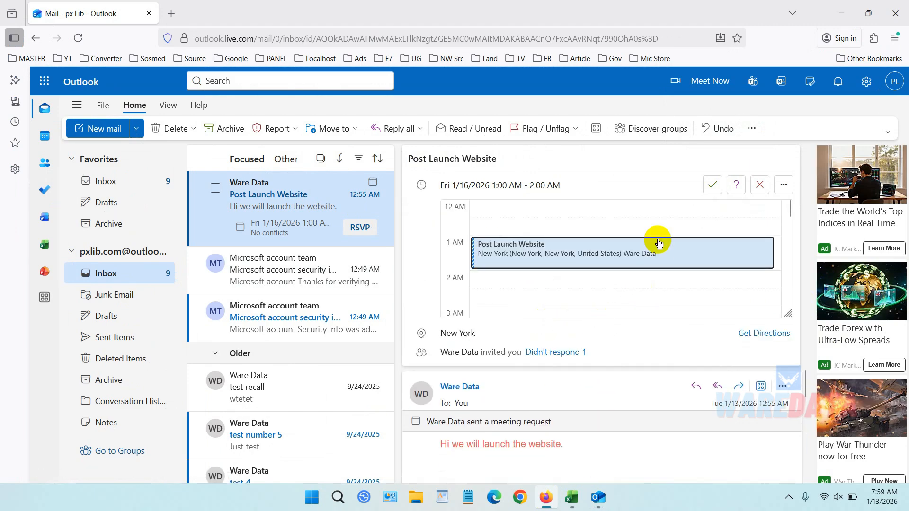
{"action": "scroll", "coordinate": [674, 283], "scroll_direction": "down", "scroll_amount": 1}
{"action": "scroll", "coordinate": [675, 283], "scroll_direction": "up", "scroll_amount": 2}
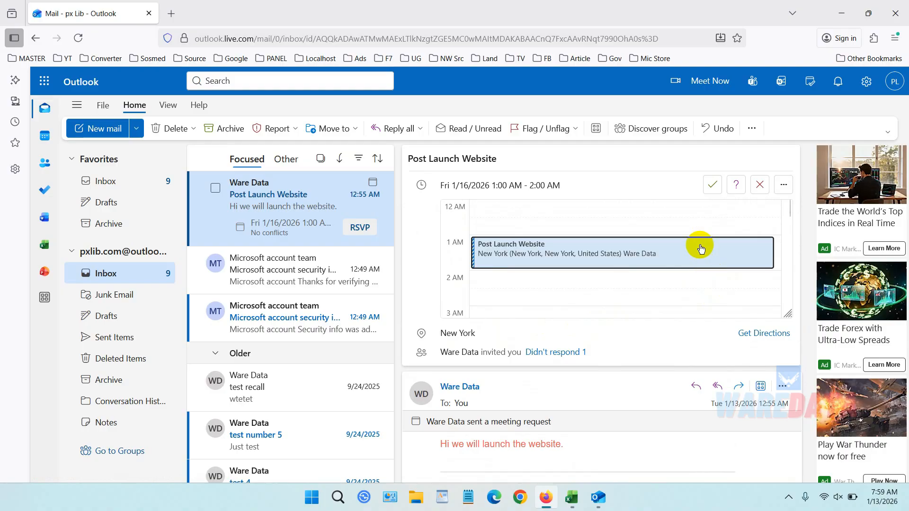
{"action": "scroll", "coordinate": [691, 258], "scroll_direction": "down", "scroll_amount": 5}
{"action": "scroll", "coordinate": [748, 421], "scroll_direction": "down", "scroll_amount": 5}
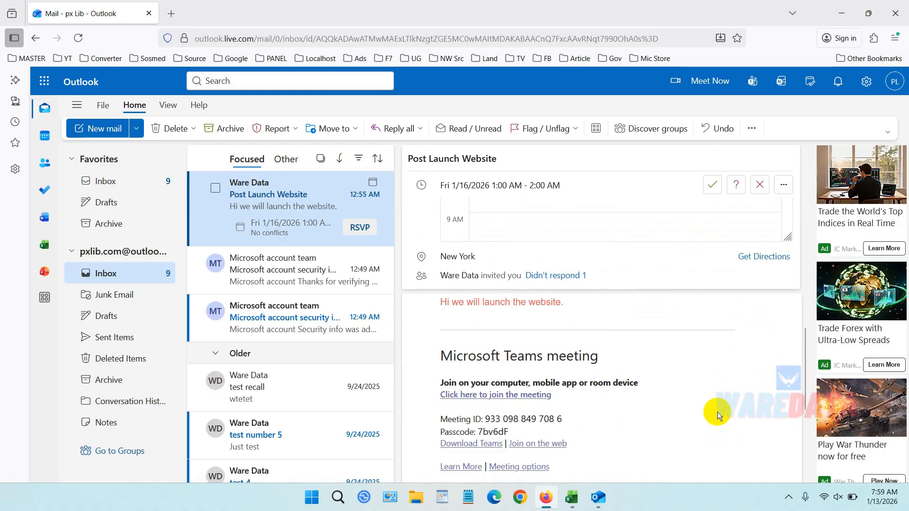
{"action": "scroll", "coordinate": [717, 415], "scroll_direction": "up", "scroll_amount": 5}
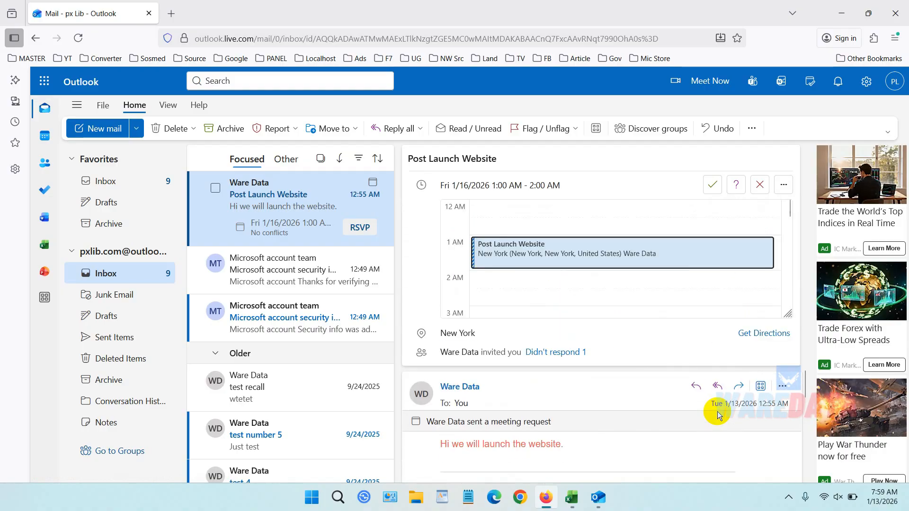